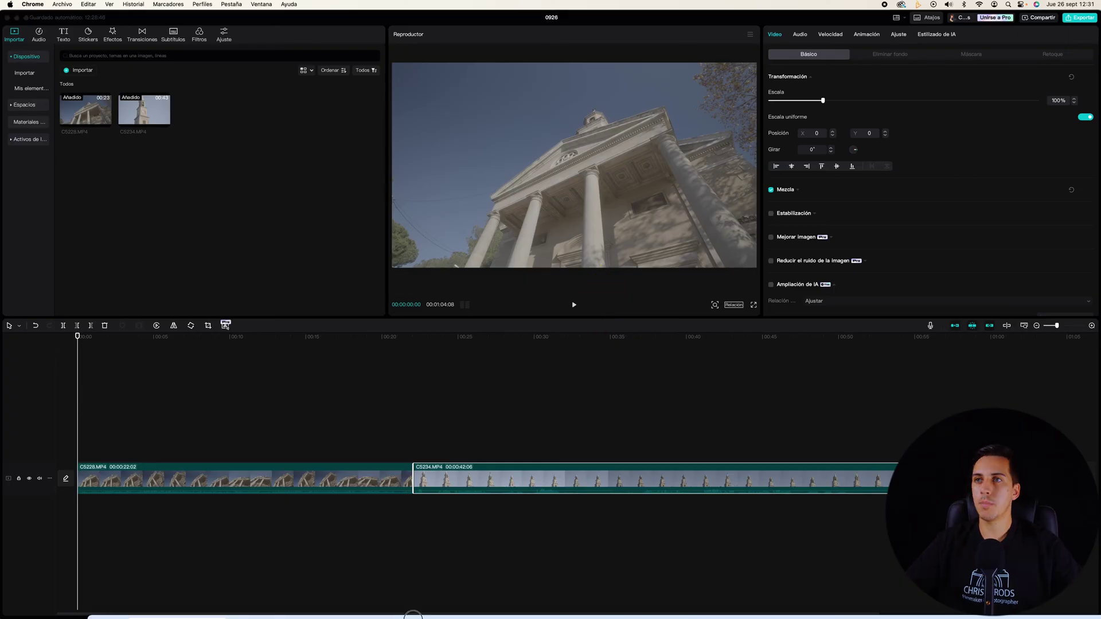
- Switch to Chrome and open the Sony look profiles download page from the Sony LUT section of the LUT library
key(super+Tab)
drag(417, 338, 363, 34)
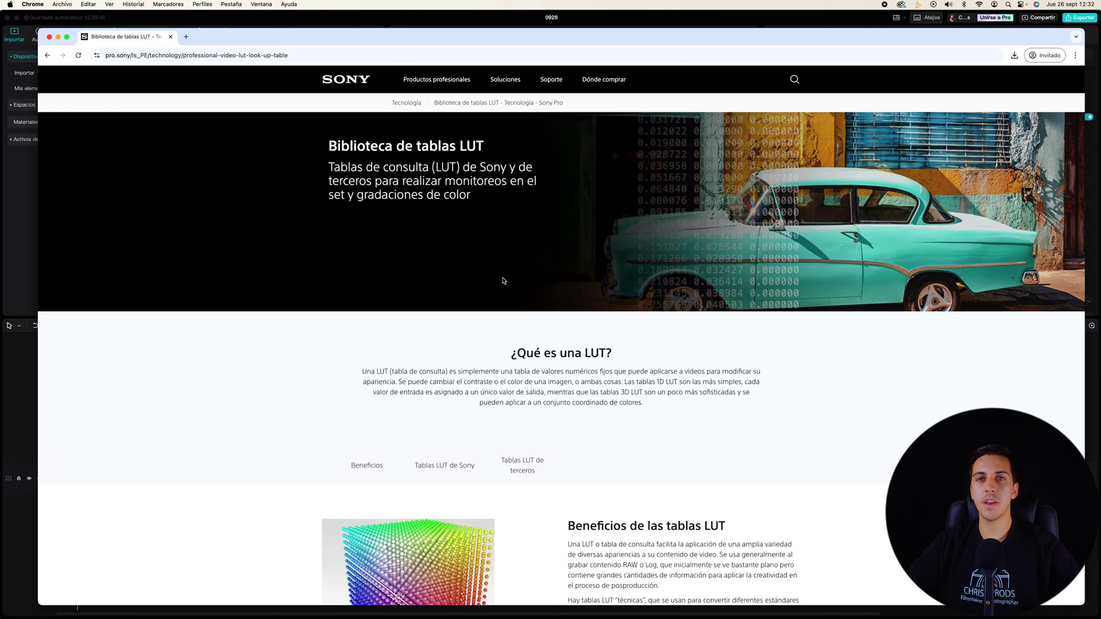
scroll(409, 346, down, 15)
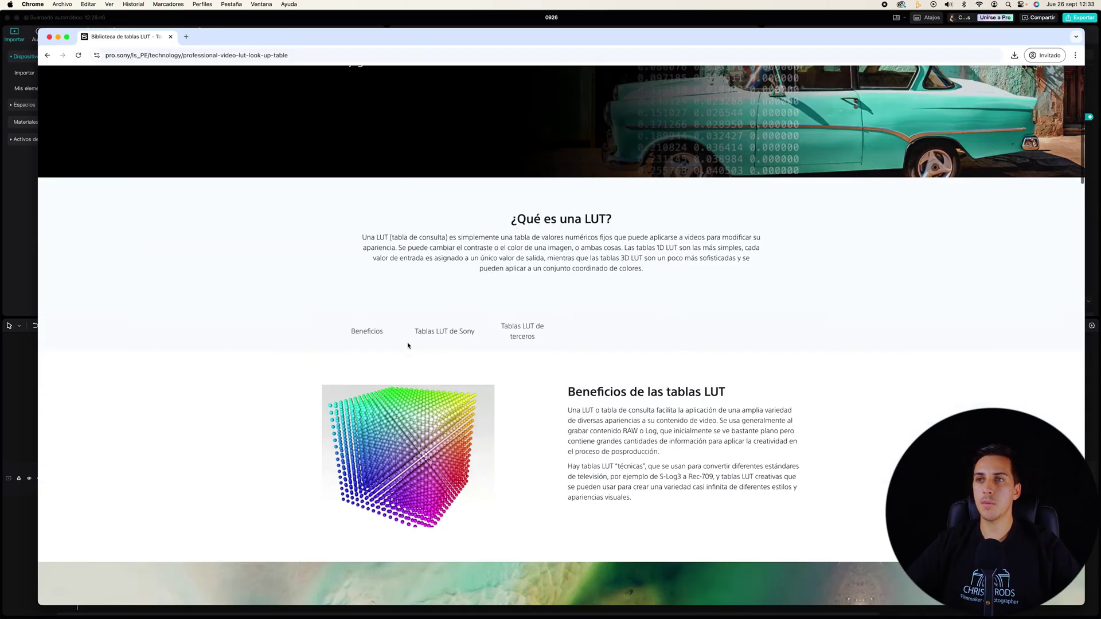
scroll(409, 346, down, 1)
drag(324, 261, 442, 261)
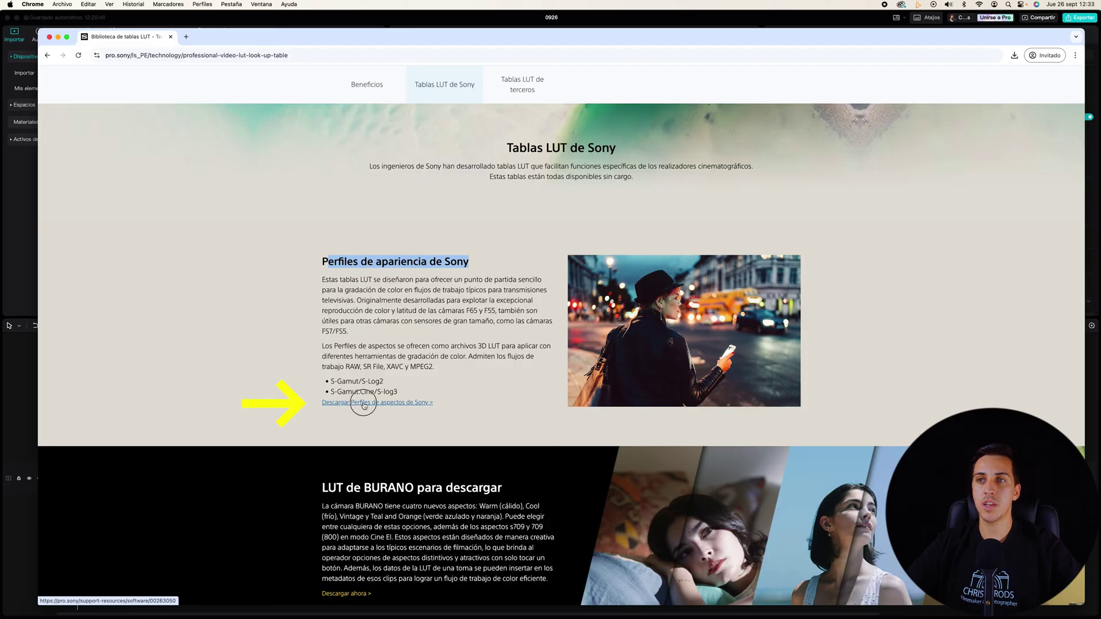
click(363, 403)
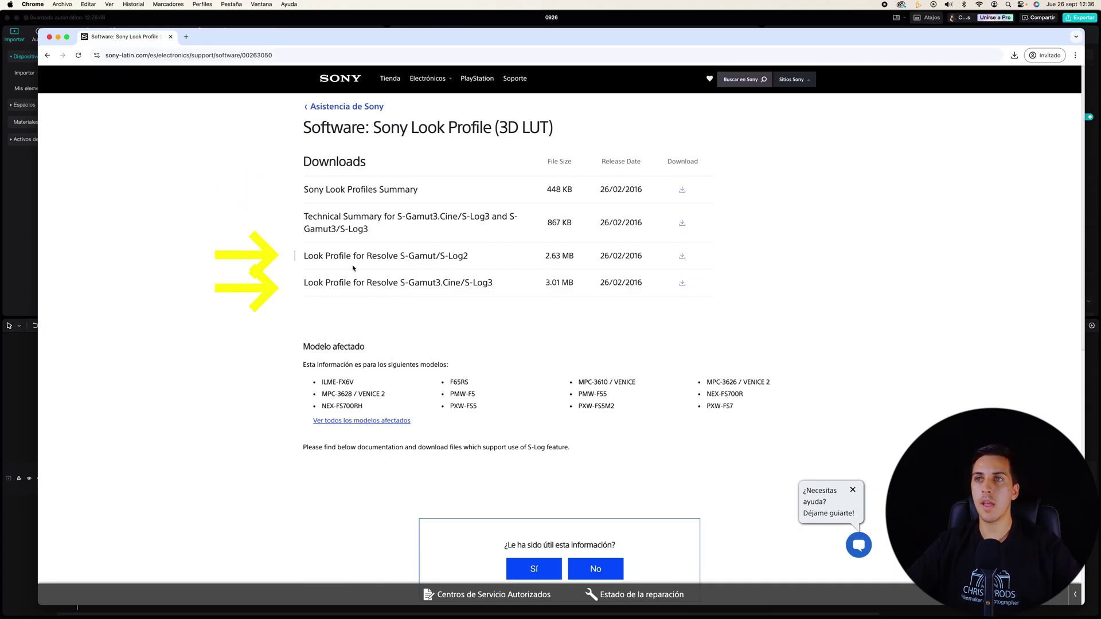
- Examine the Resolve look profile downloads for S-Gamut/S-Log2 and S-Gamut3.Cine/S-Log3
drag(322, 256, 377, 256)
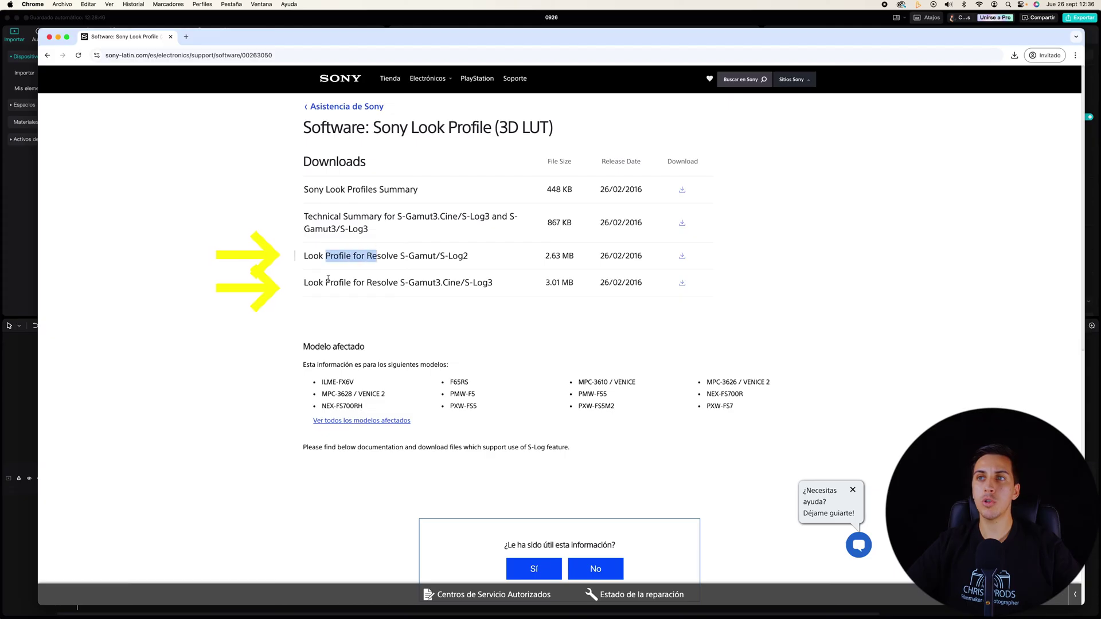
drag(313, 282, 393, 282)
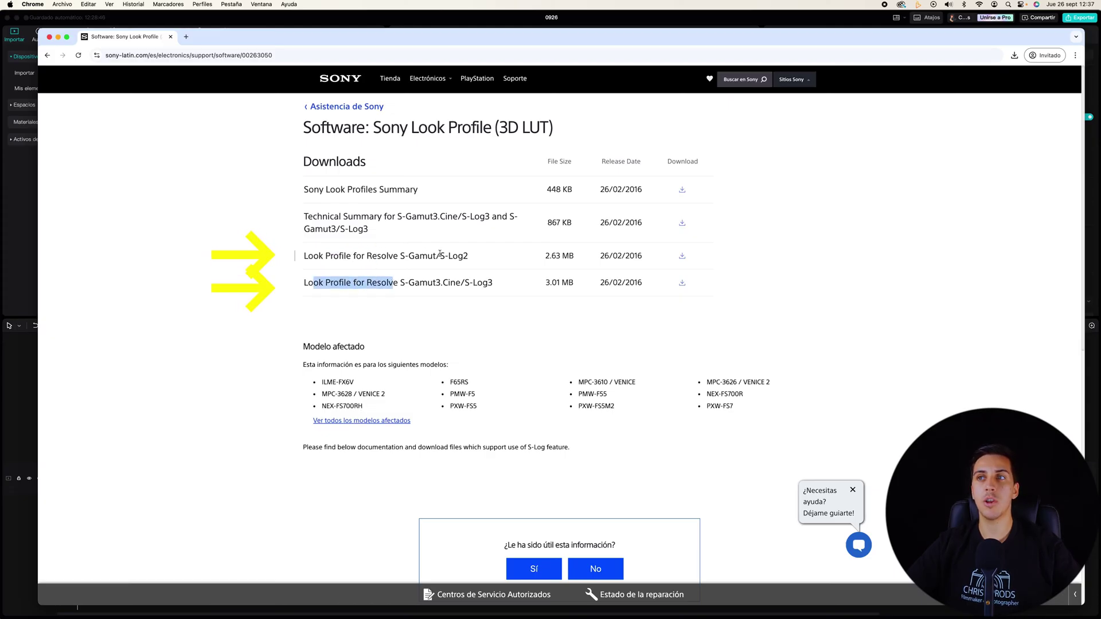
drag(445, 256, 492, 283)
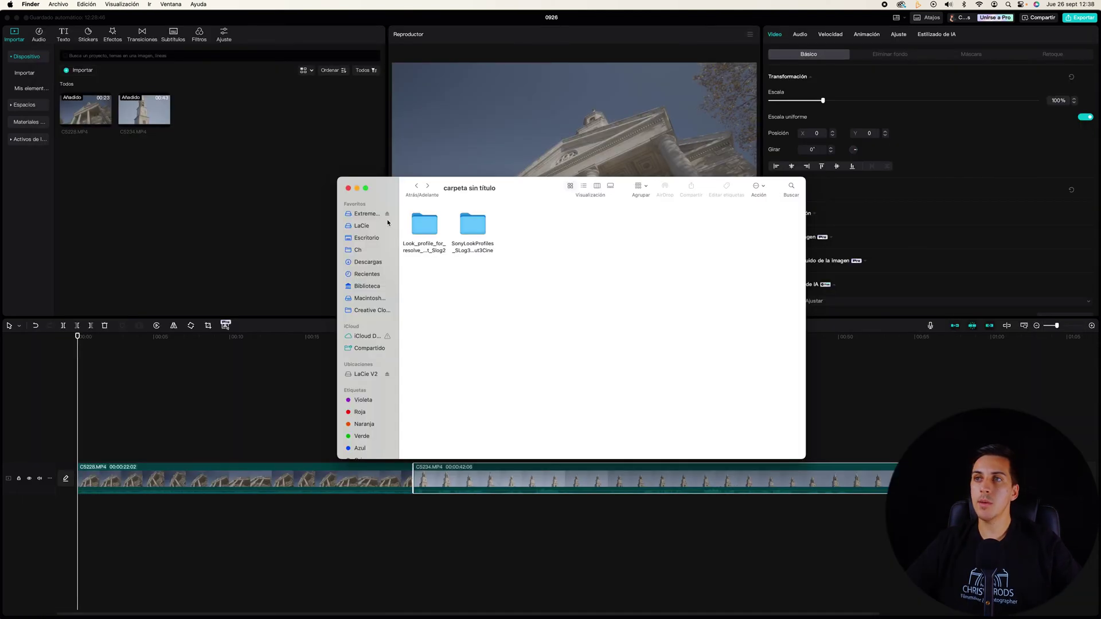
- Check the .cube files in the S-Log2 and S-Log3 look profile folders, selecting the first S-Log3 file
click(424, 225)
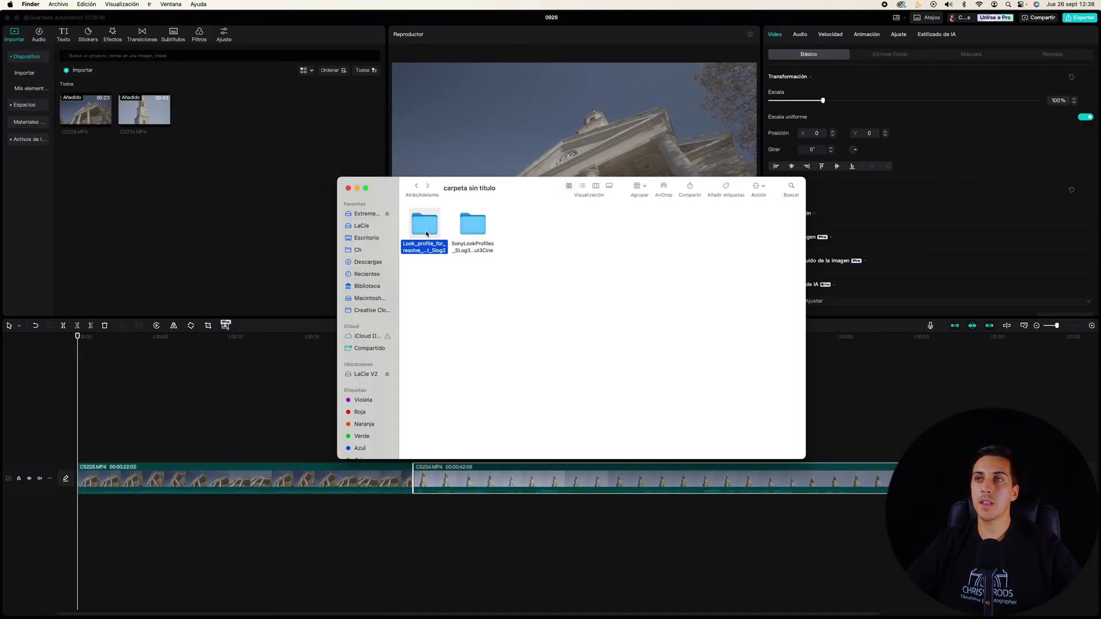
double_click(425, 229)
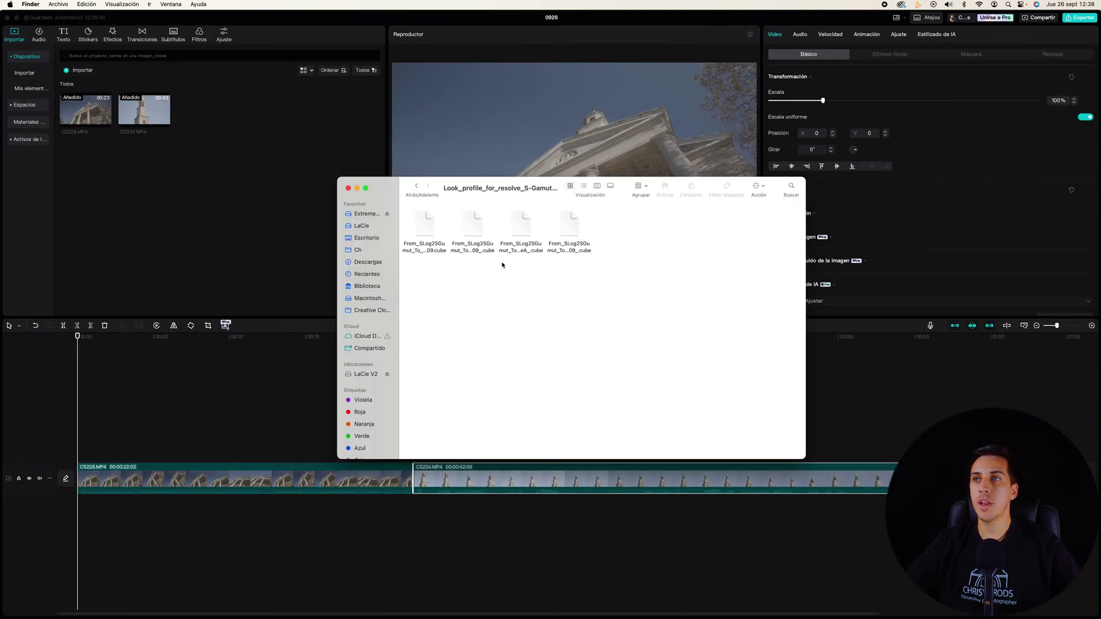
click(416, 187)
click(466, 223)
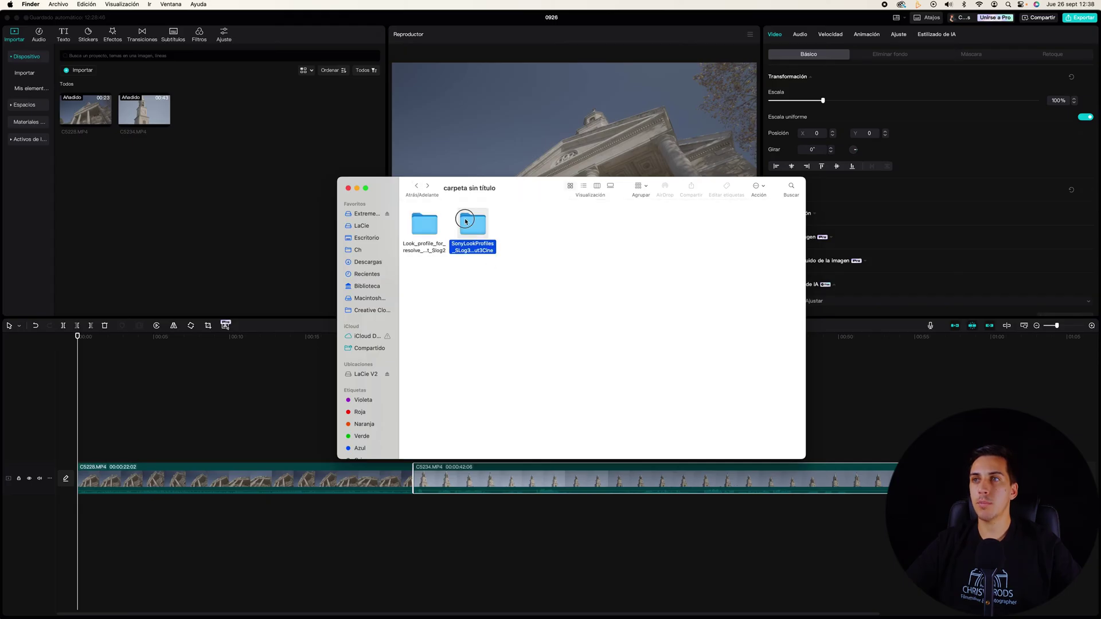
double_click(462, 229)
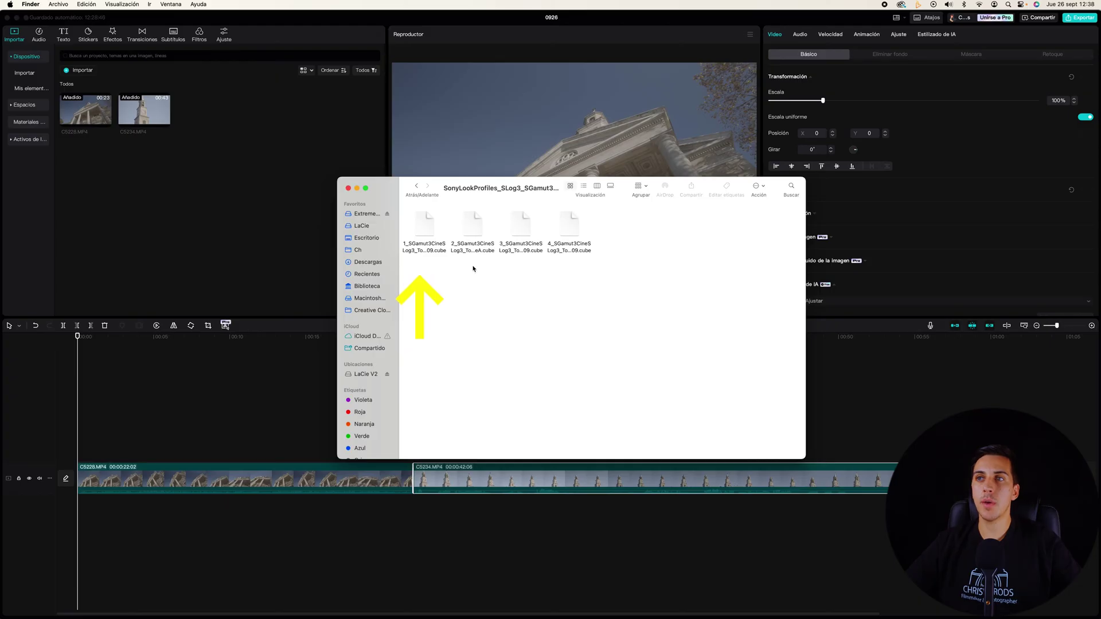
click(423, 248)
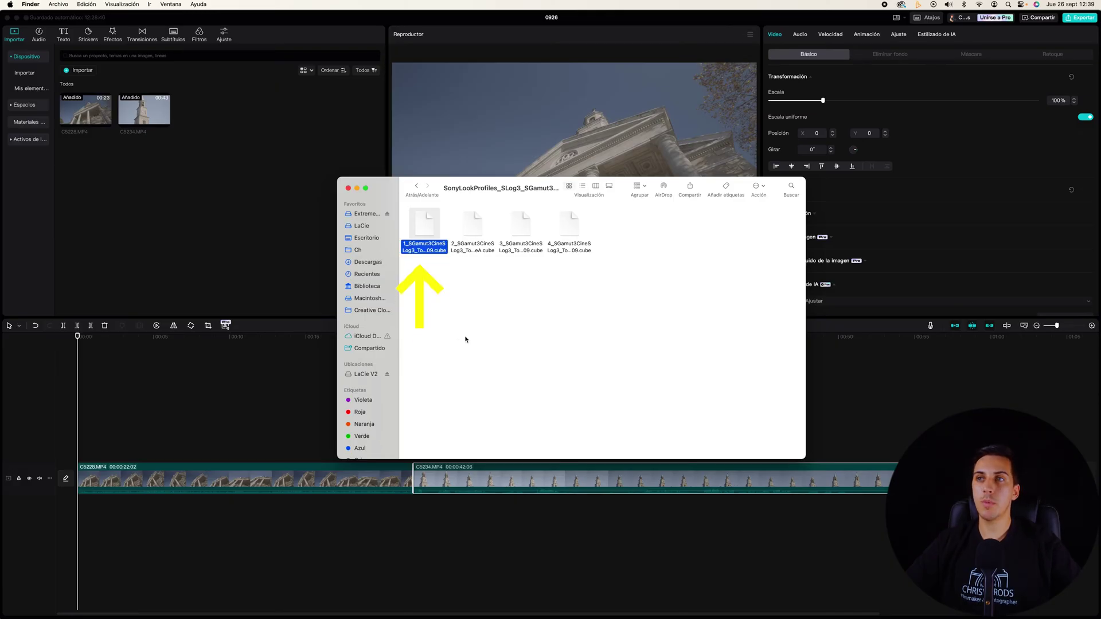
- Switch to CapCut and import 1_SGamut3CineSLog3_To_LC-709.cube into the LUT library
click(238, 201)
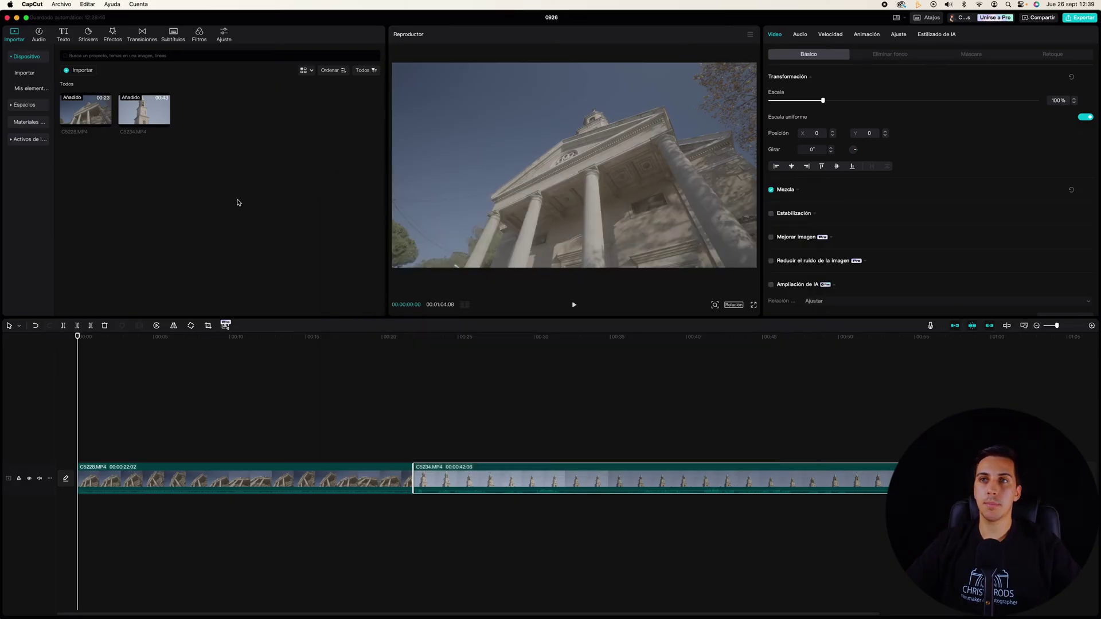
click(227, 39)
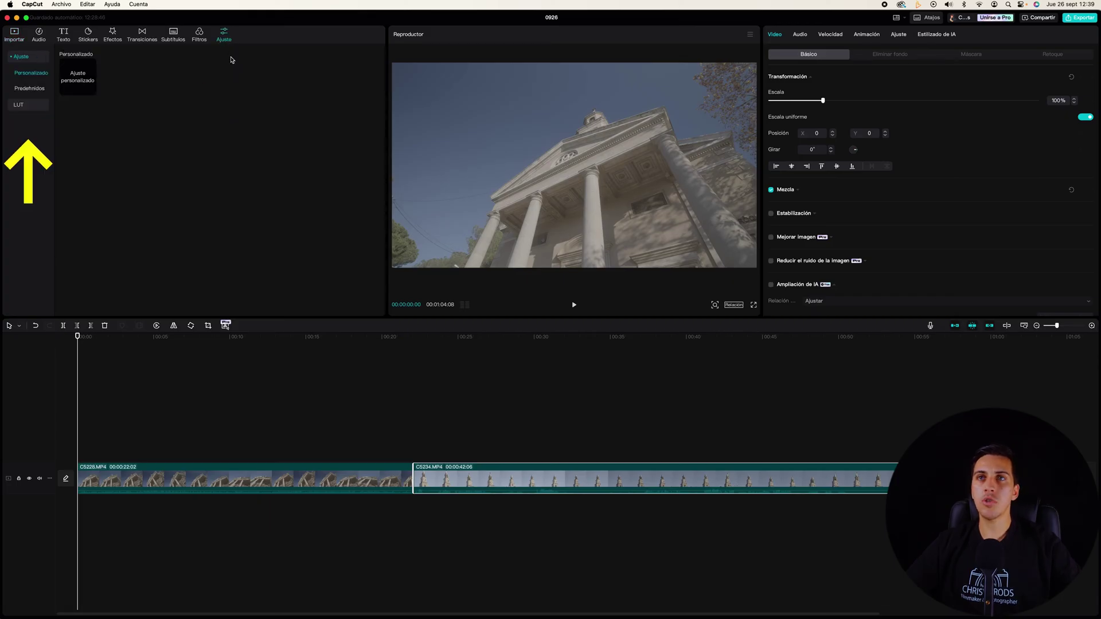
click(18, 106)
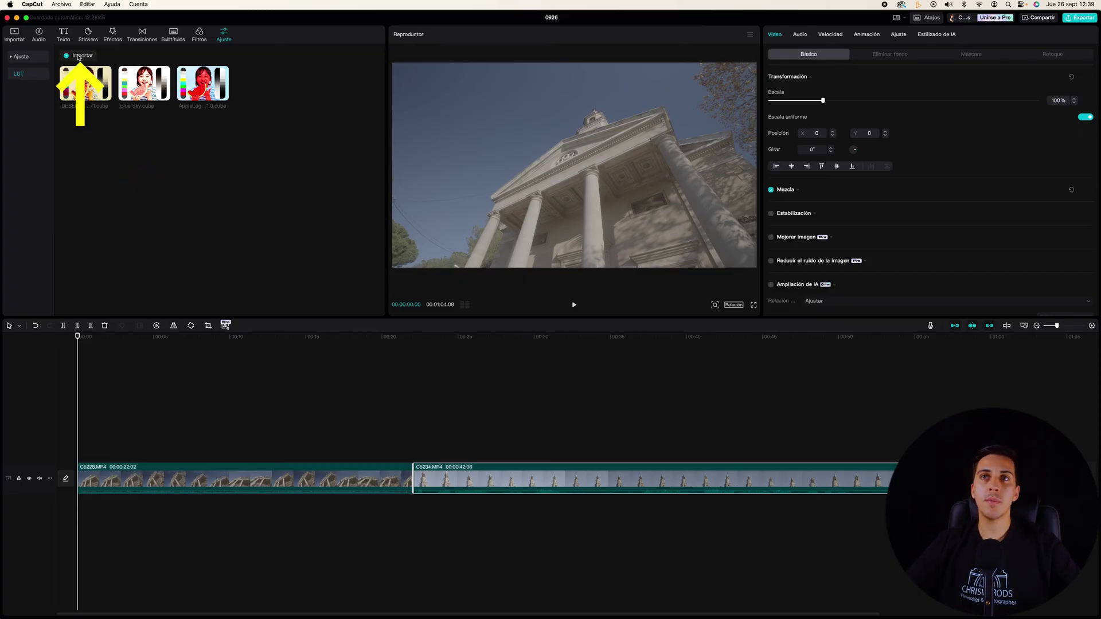
click(79, 58)
click(459, 302)
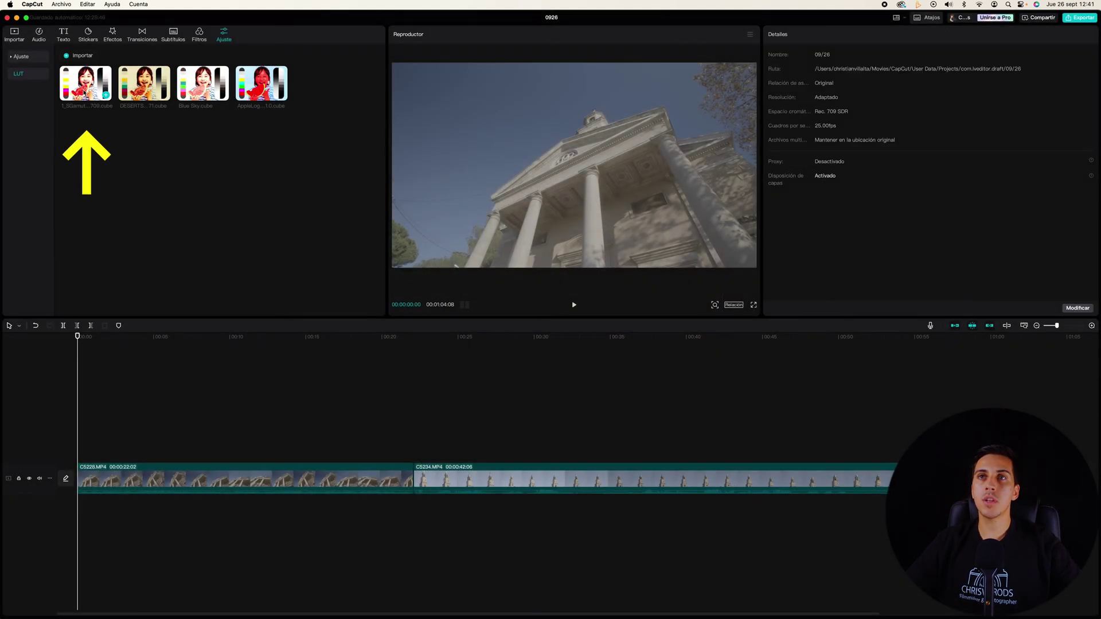
- Add the imported S-Log3 LUT as an adjustment layer at the timeline start, extend it over both clips and preview the bell tower
drag(84, 92, 86, 454)
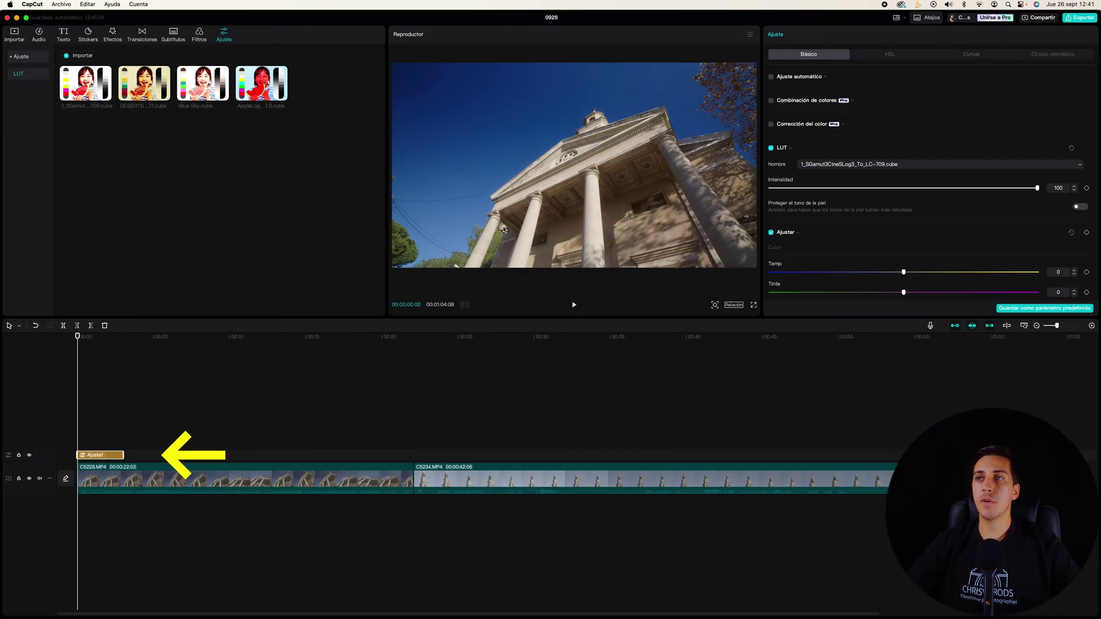
click(125, 455)
drag(125, 455, 902, 455)
drag(331, 342, 465, 344)
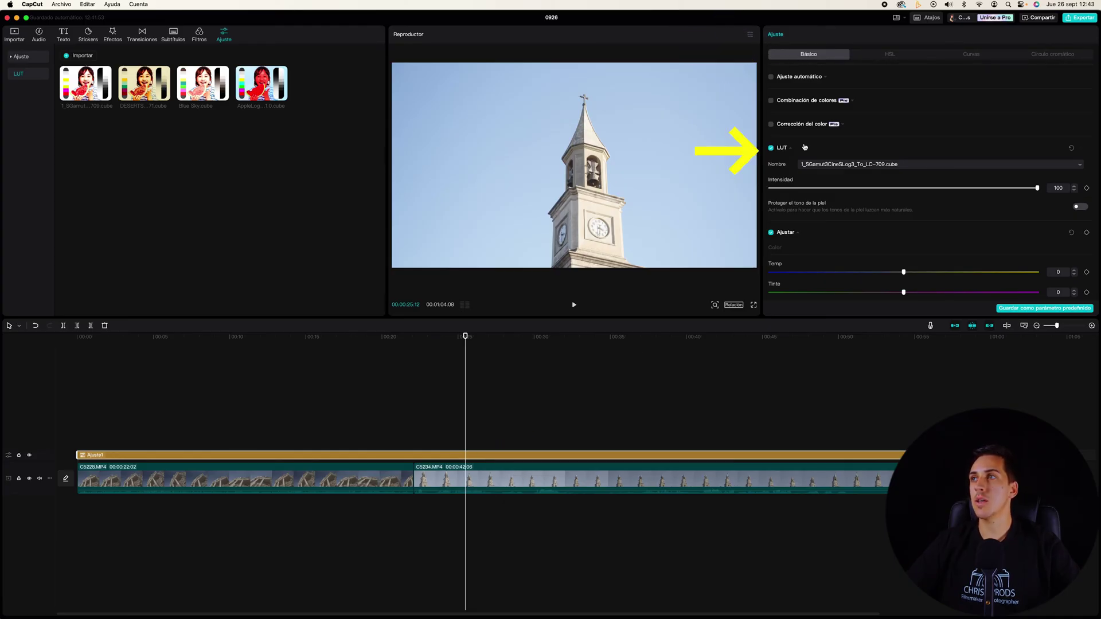
- Compare the footage with the layer's LUT off and on, keeping 1_SGamut3CineSLog3_To_LC-709.cube at intensity 100
click(770, 148)
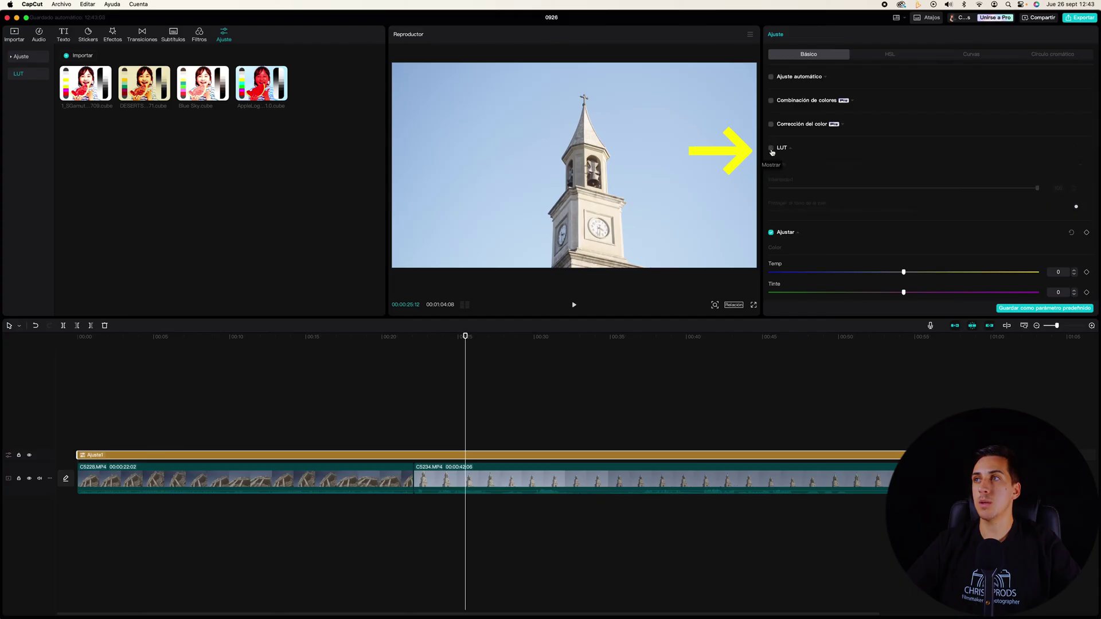
click(771, 148)
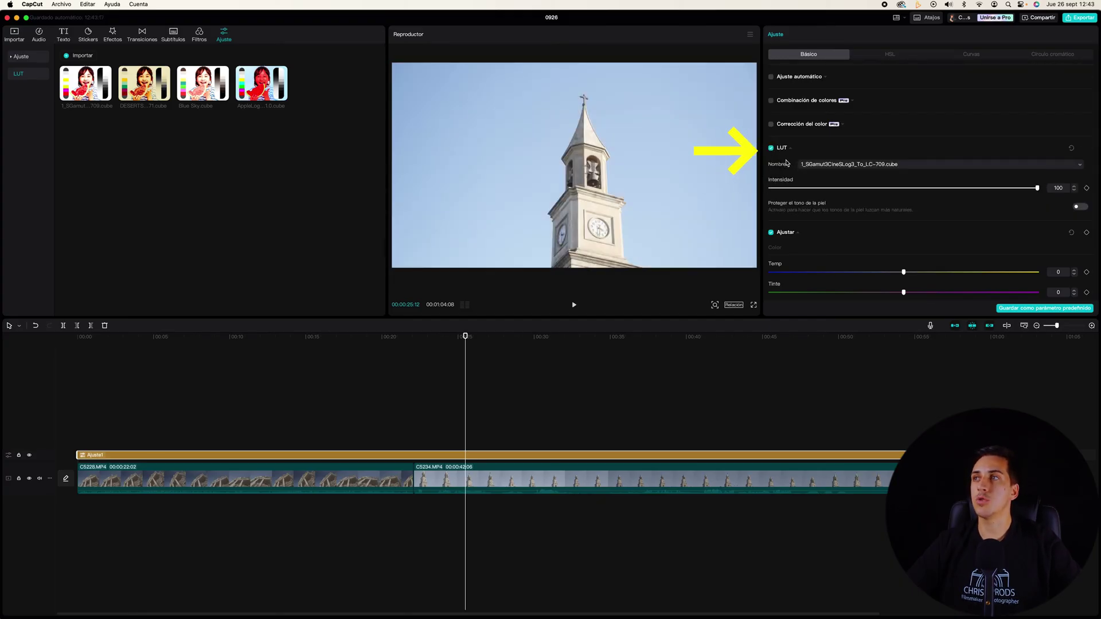
click(827, 165)
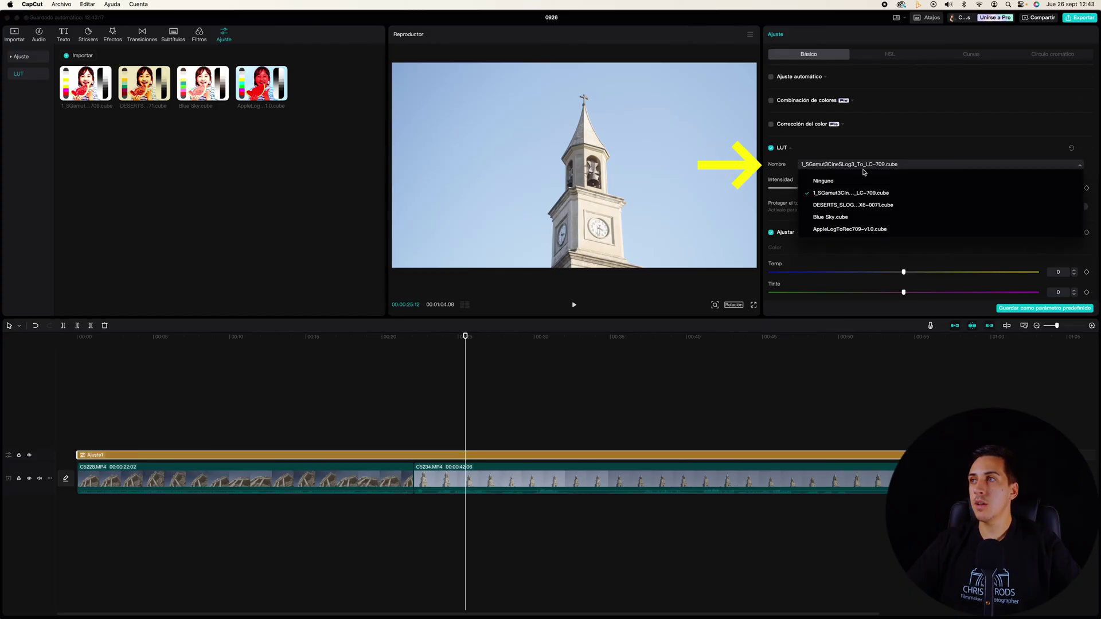
click(850, 194)
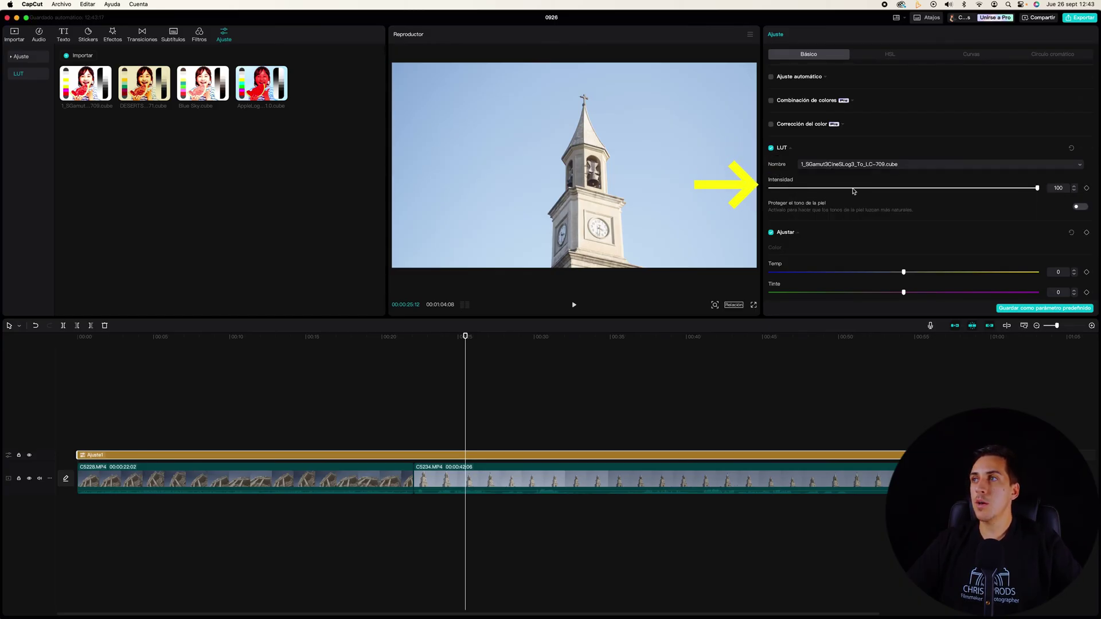
drag(993, 190, 1062, 188)
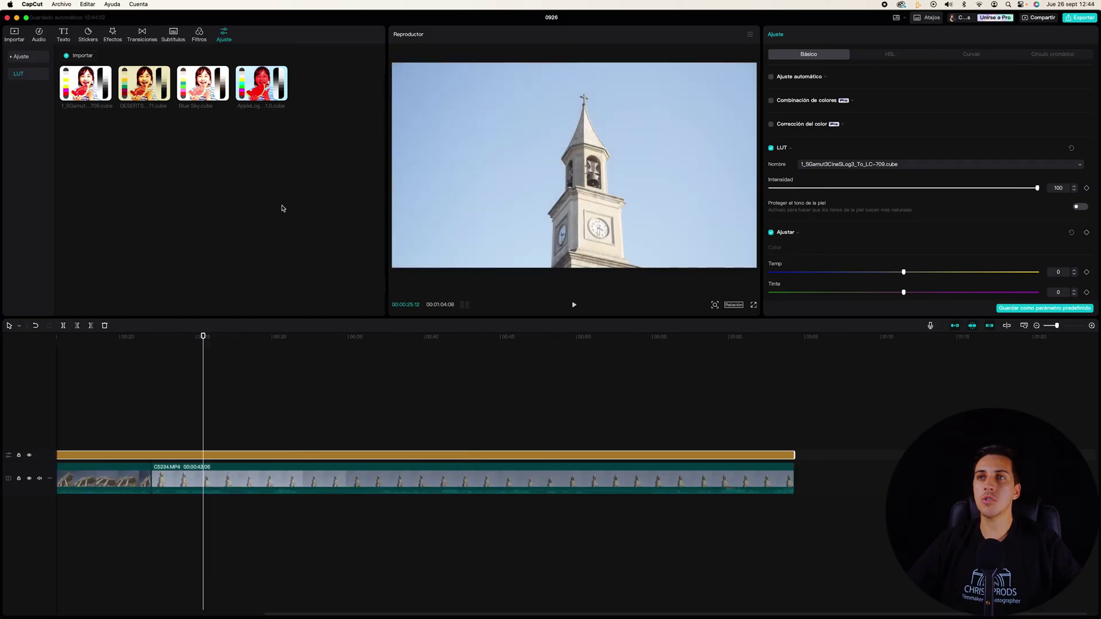
- Import C1655.MP4 and C1682.MP4, place them after C5234.MP4 and extend the adjustment layer over them
click(17, 39)
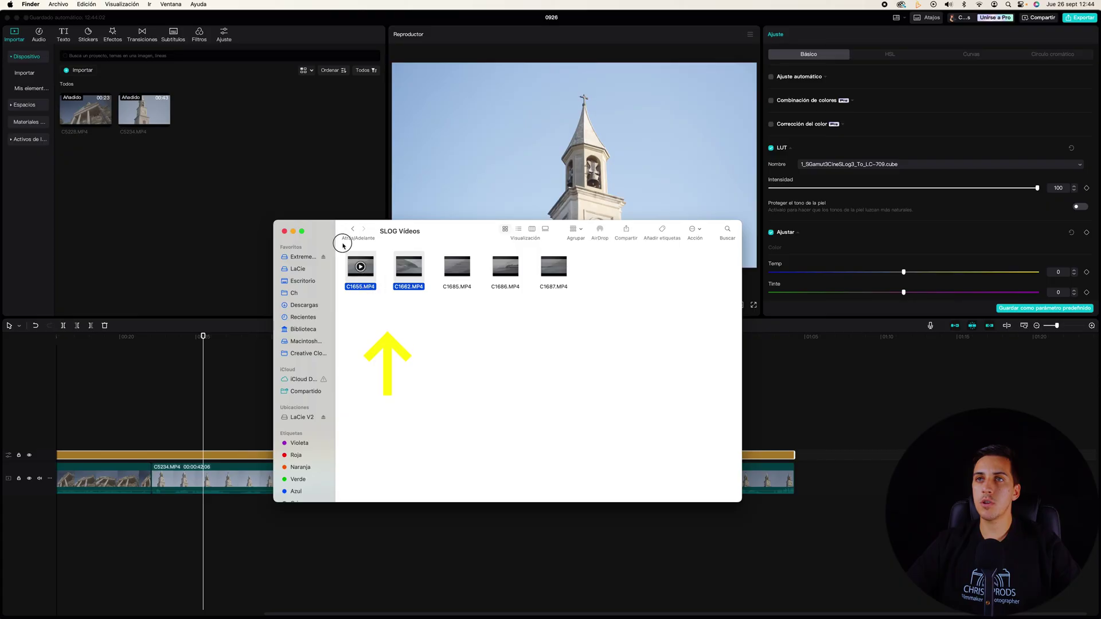
drag(252, 144, 724, 479)
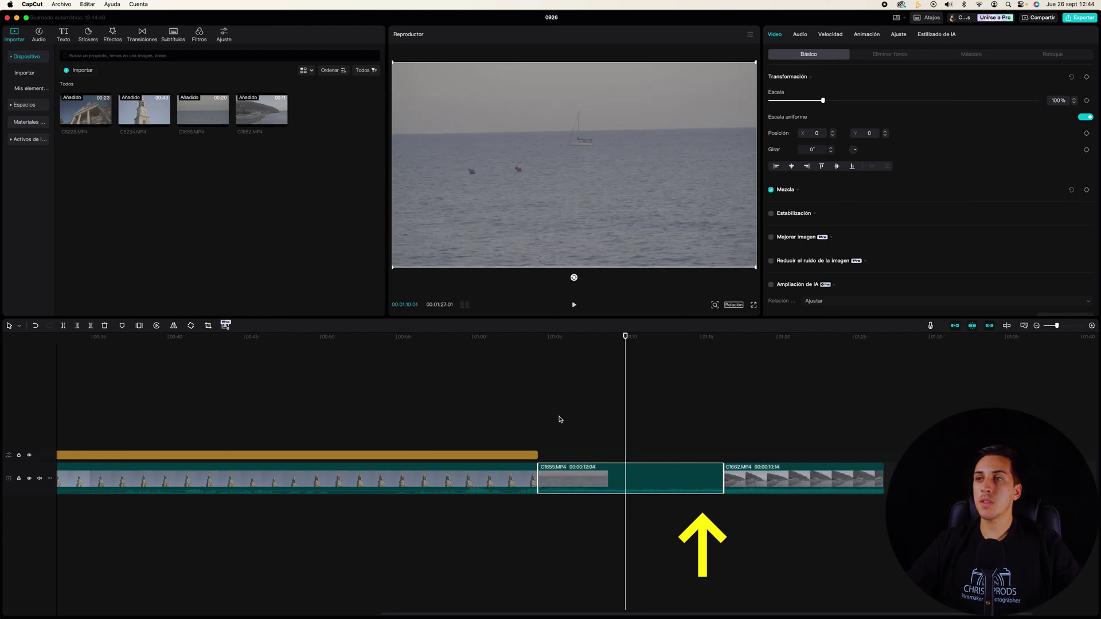
drag(537, 455, 883, 454)
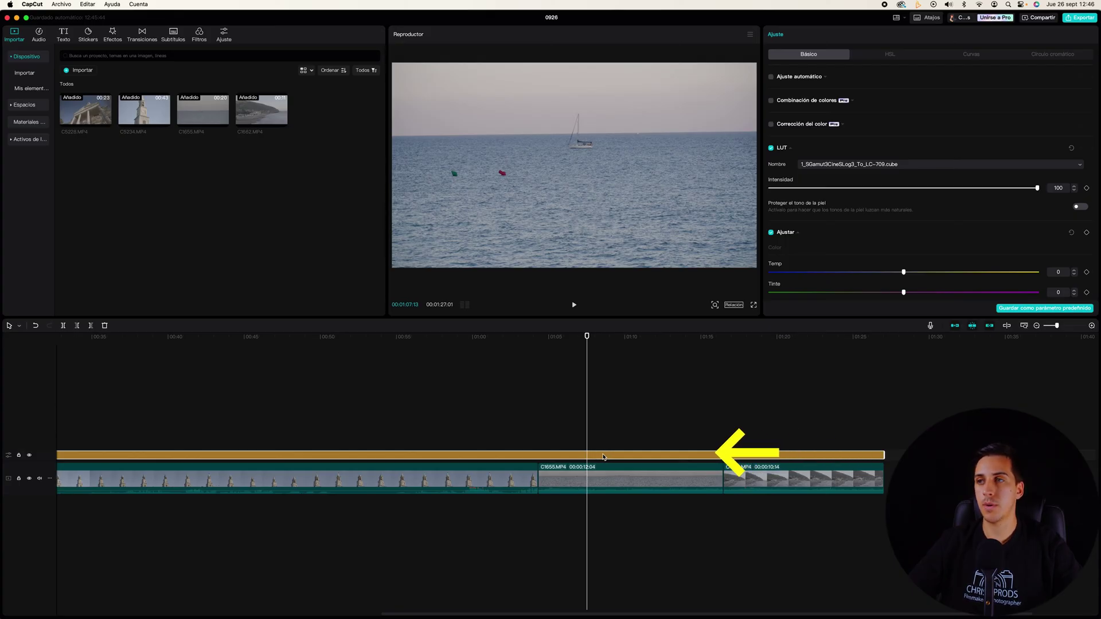
- Delete the adjustment layer and apply the 1_SGamut3CineSLog3_To_LC-709.cube LUT directly to the C1655.MP4 clip
key(Delete)
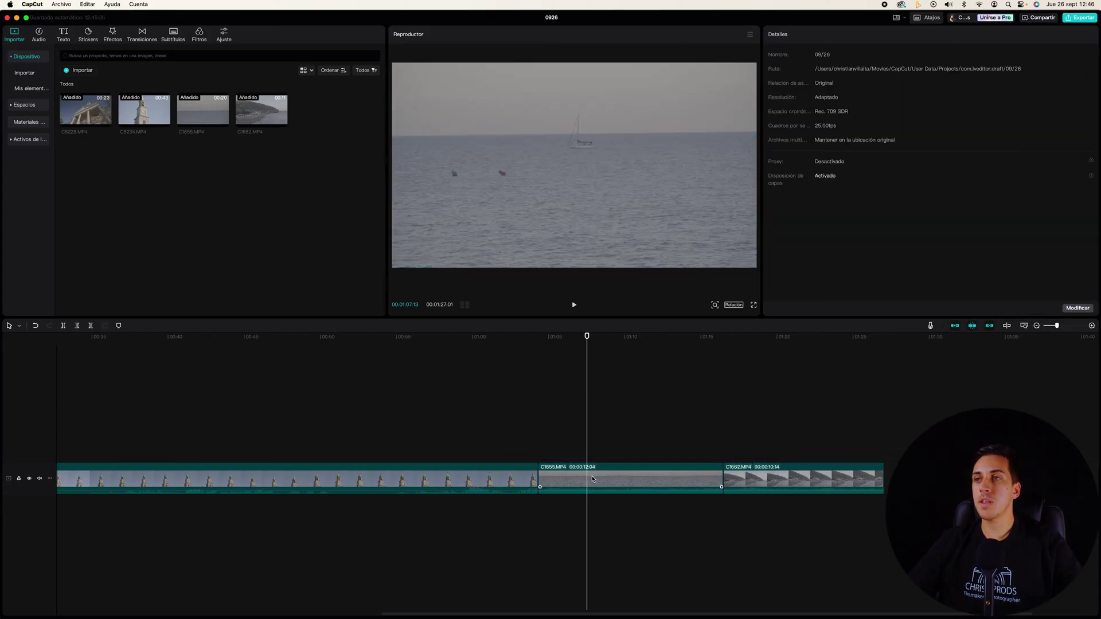
click(601, 477)
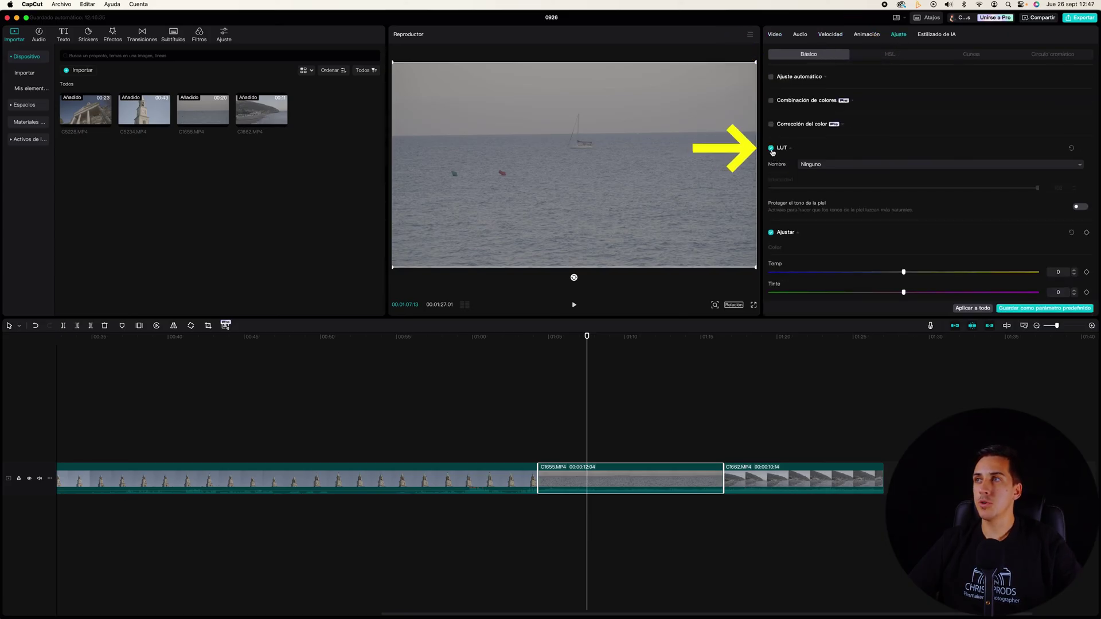
click(811, 166)
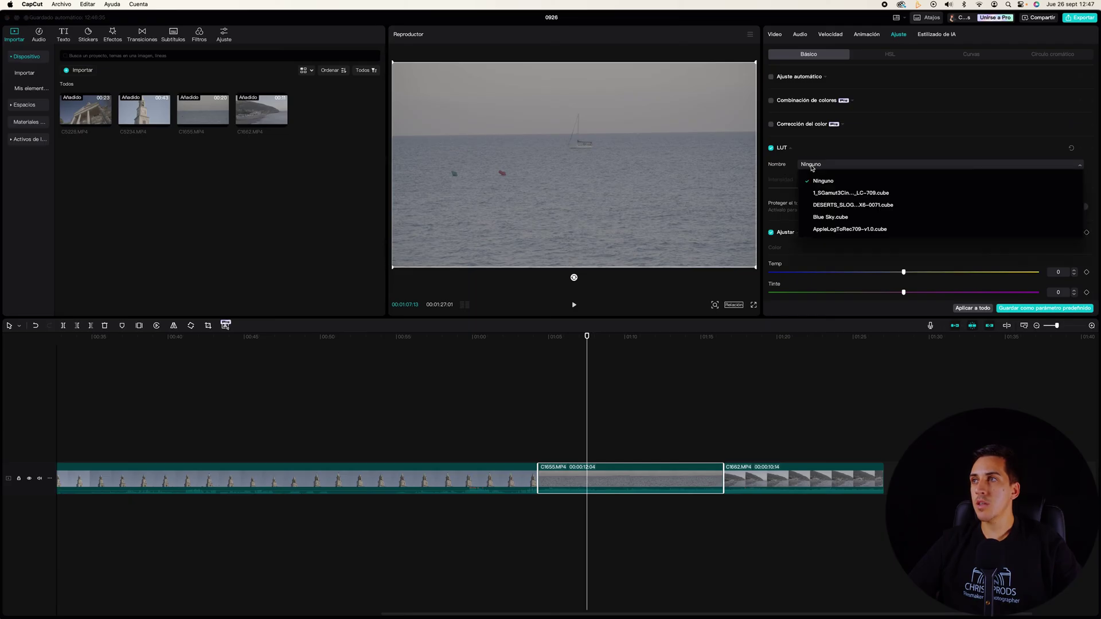
click(821, 193)
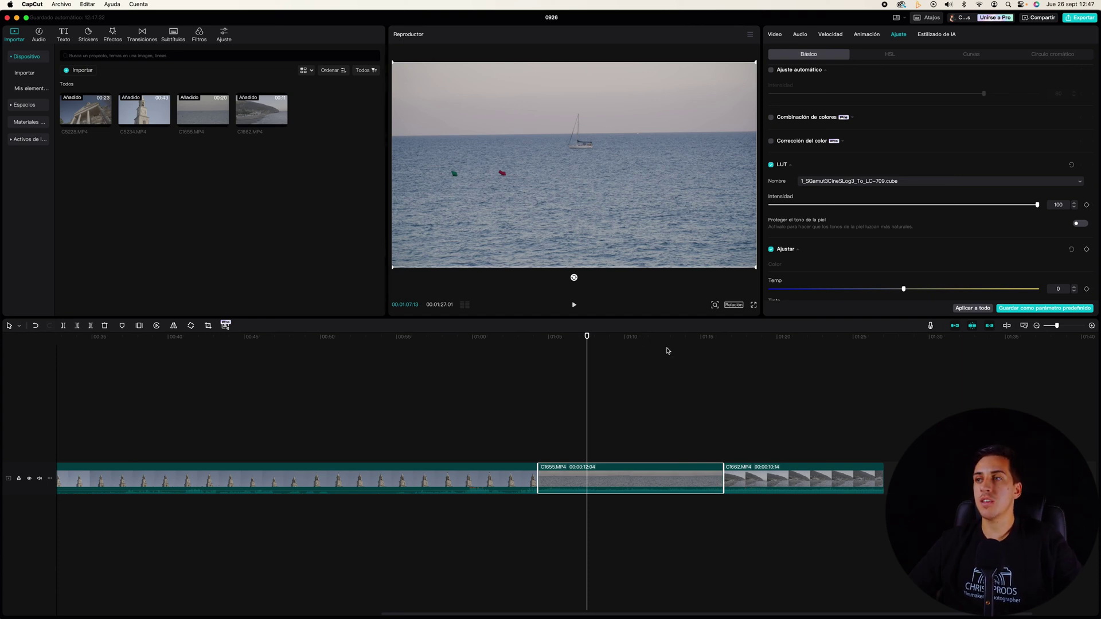
- Apply the 1_SGamut3CineSLog3_To_LC-709.cube LUT directly to the C5234.MP4 bell tower clip
click(483, 337)
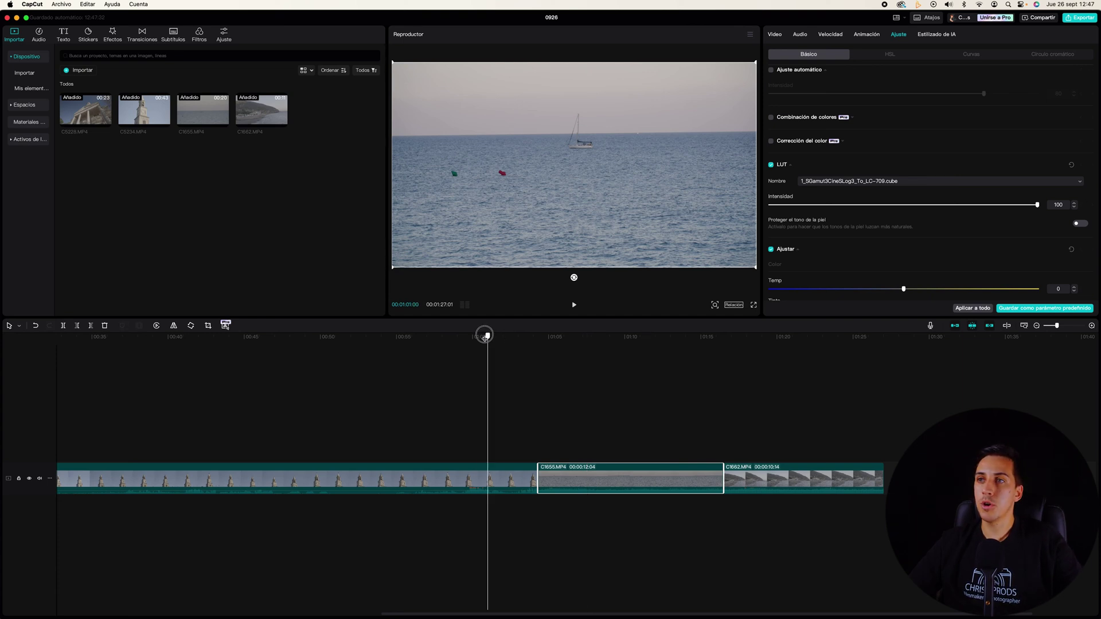
click(495, 474)
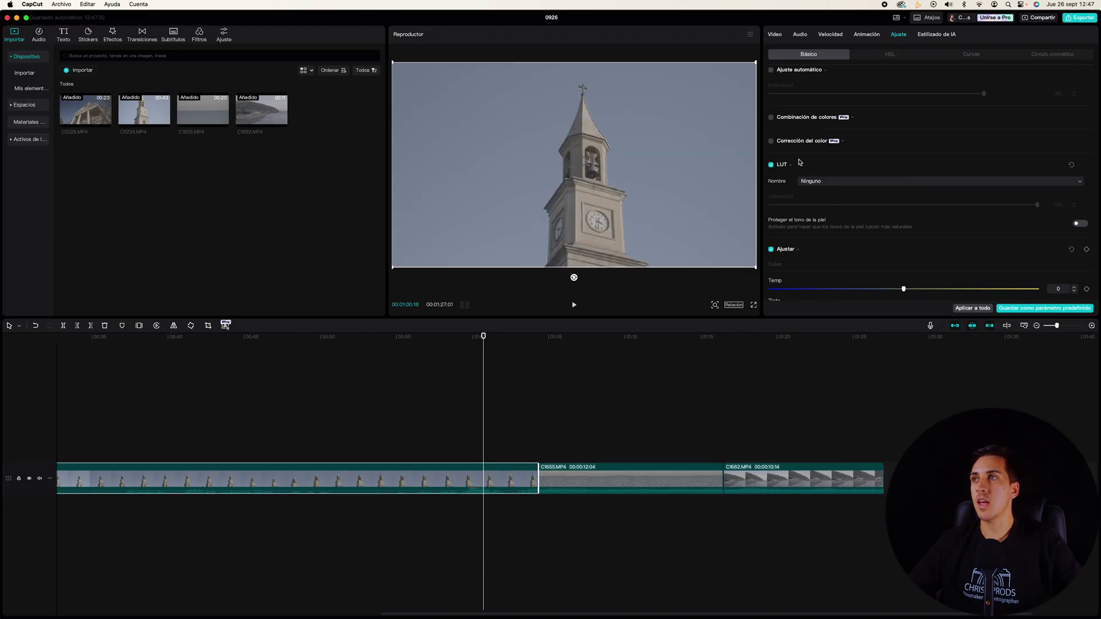
click(812, 182)
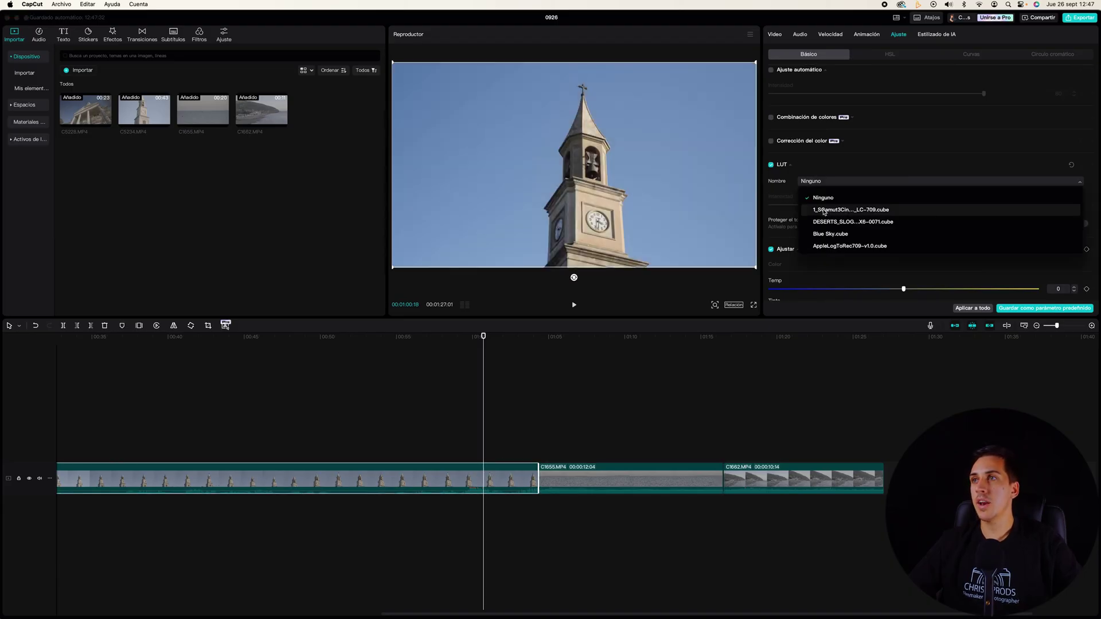
click(814, 210)
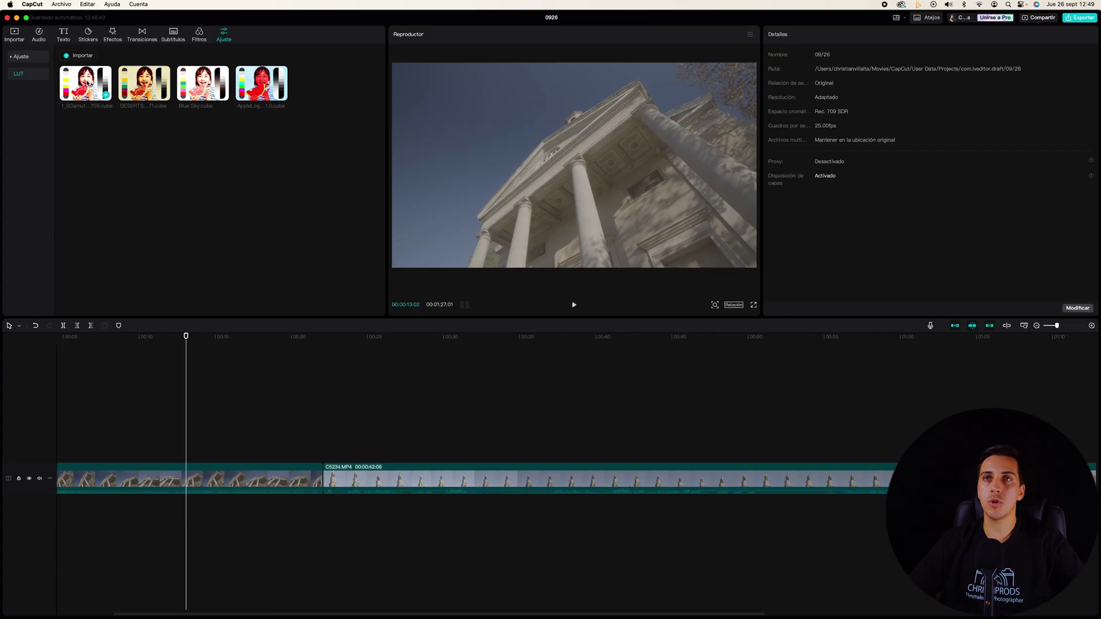
- Add the S-Log3 LUT as an adjustment layer near the timeline start and extend it across the church and bell tower clips
drag(89, 85, 113, 455)
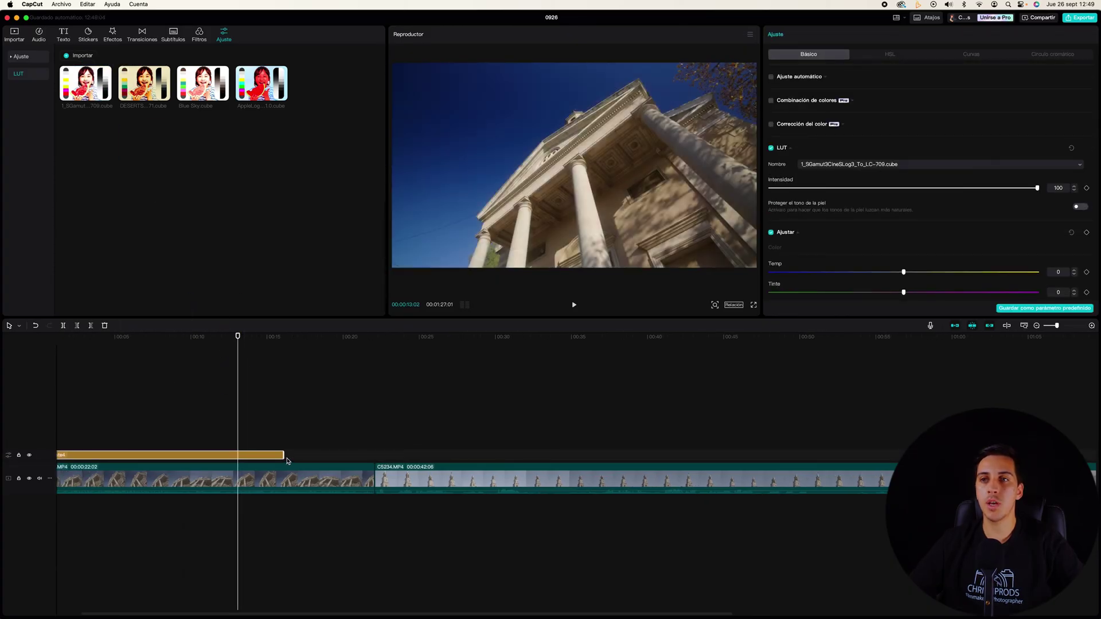
drag(283, 455, 998, 457)
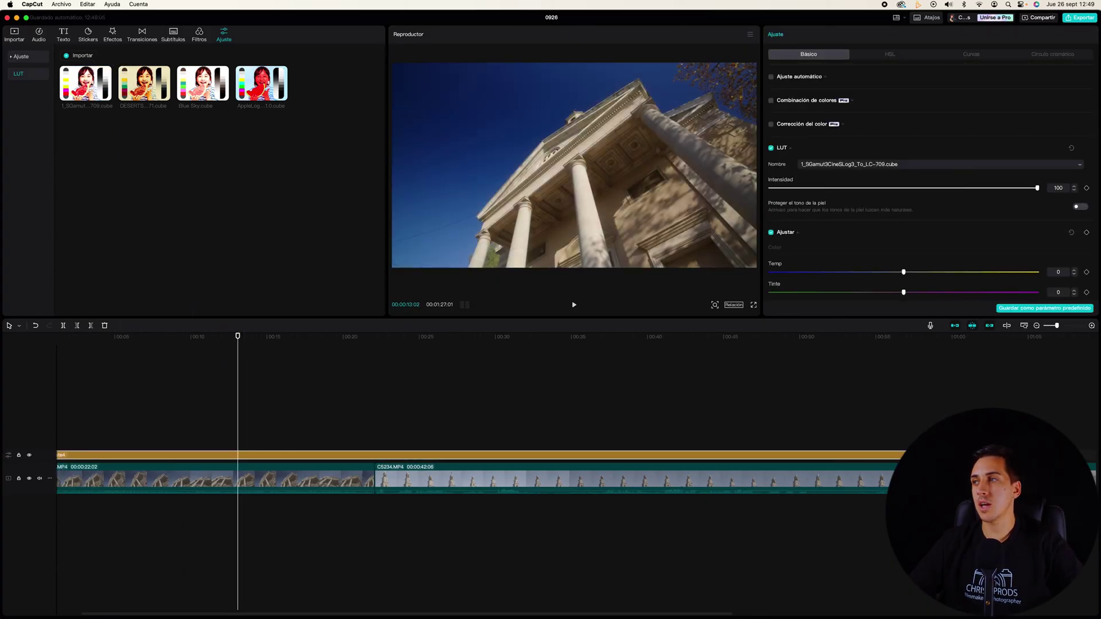
key(Escape)
click(995, 455)
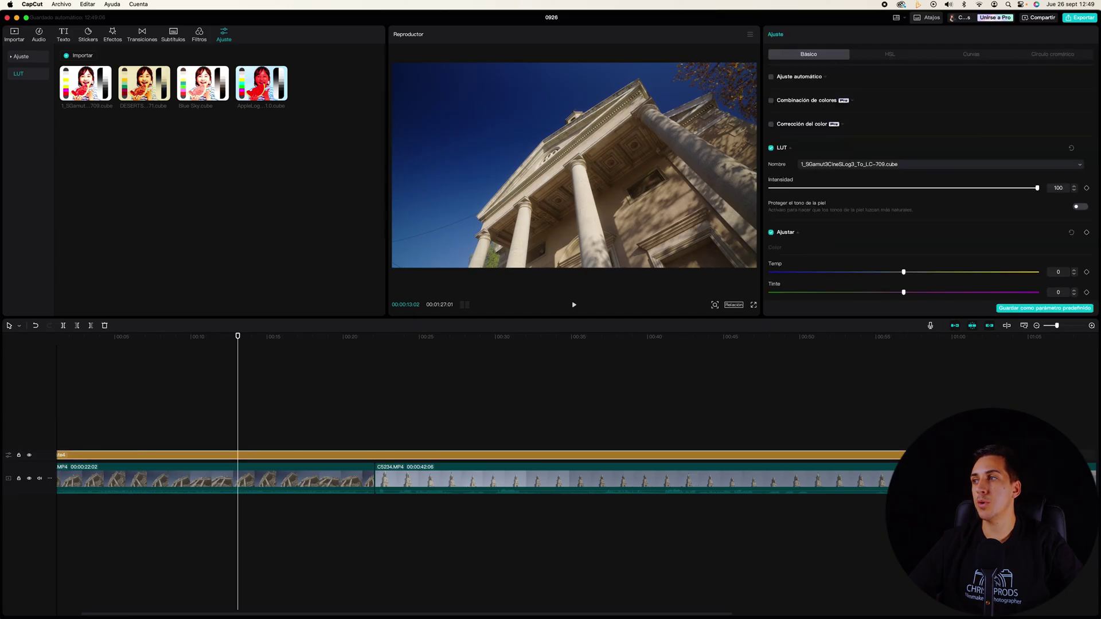
- Add two custom adjustment layers above the LUT layer, one over the church clip and one over the bell tower clip
click(292, 427)
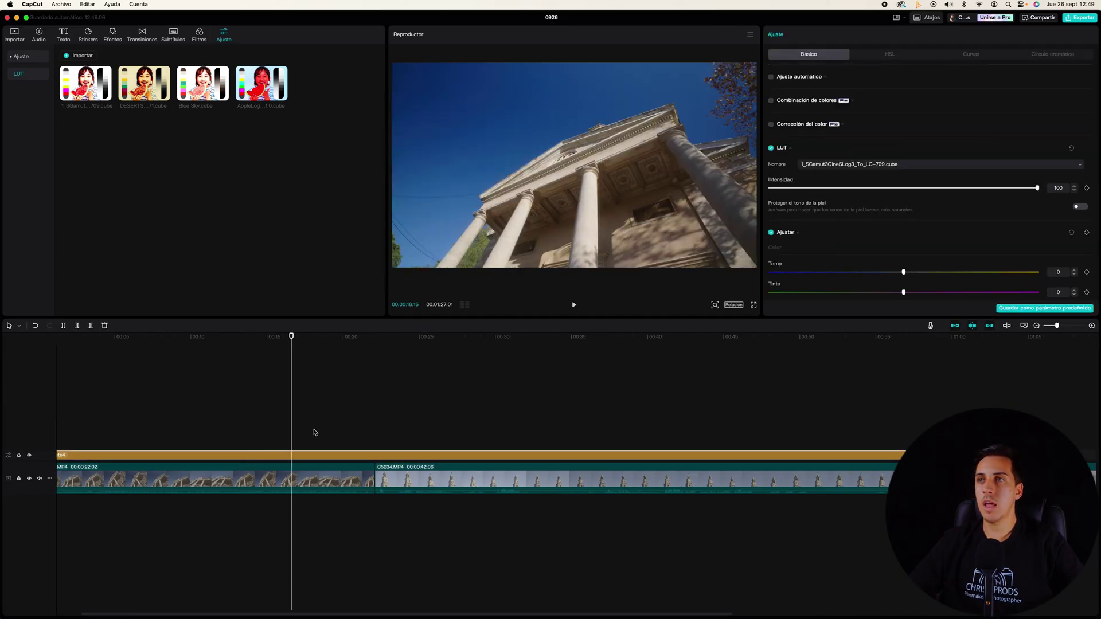
click(23, 57)
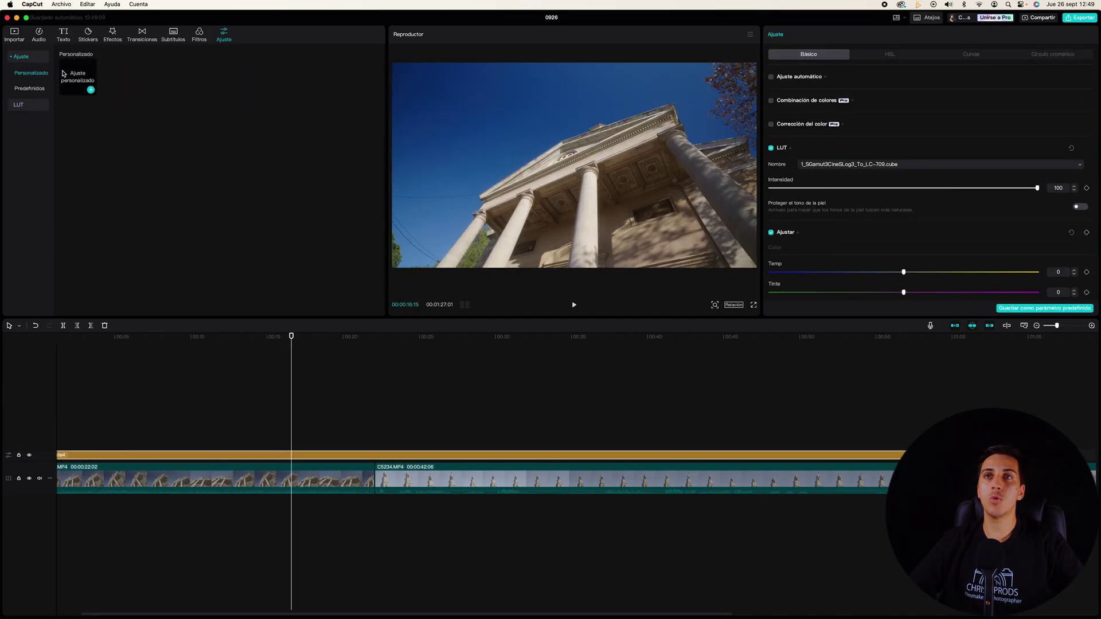
drag(69, 74, 877, 401)
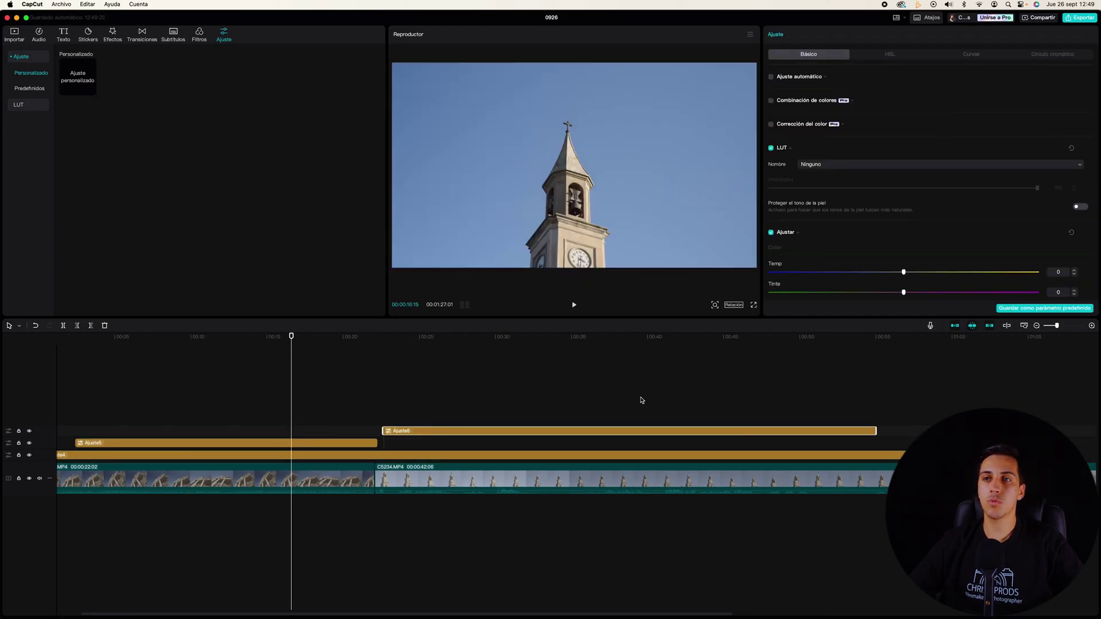